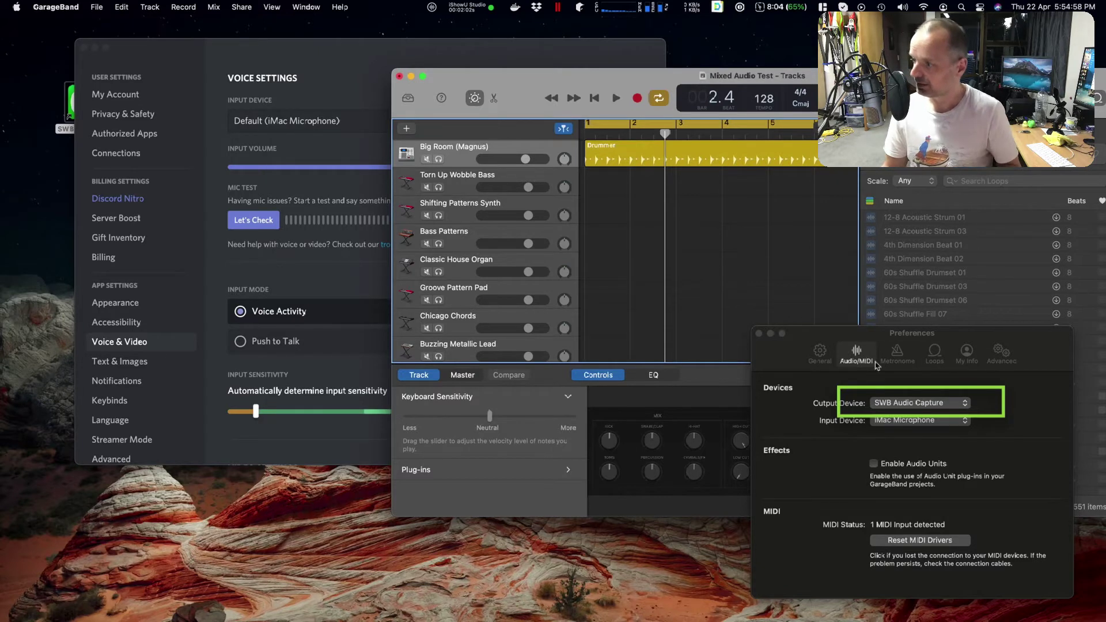
- Confirm GarageBand's output device stays SWB Audio Capture, then bring up Discord's voice settings
left_click(916, 403)
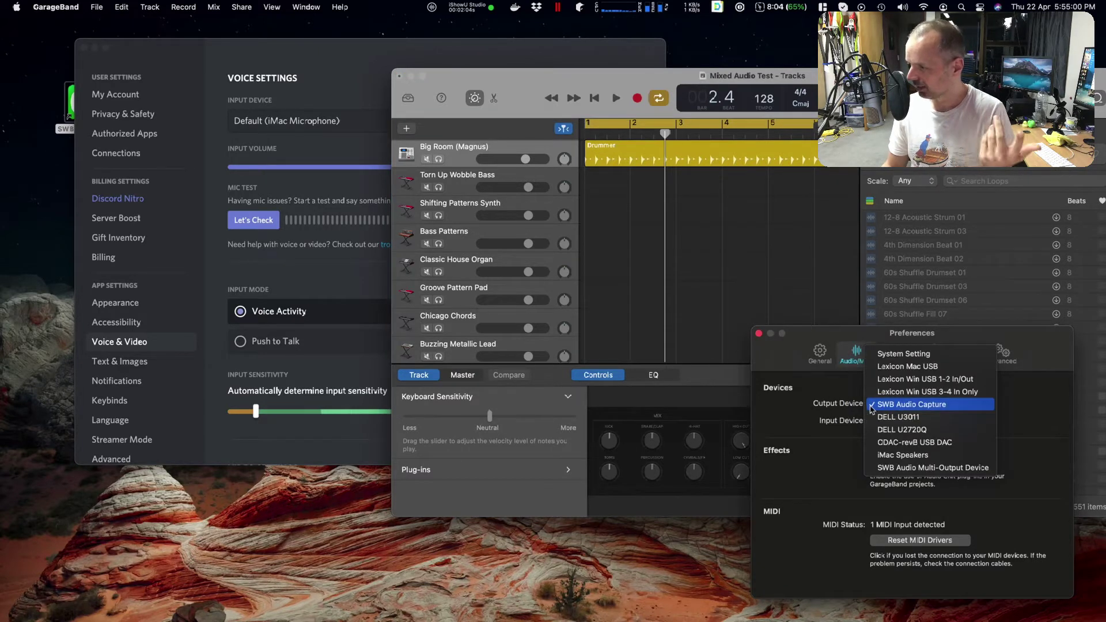
left_click(810, 432)
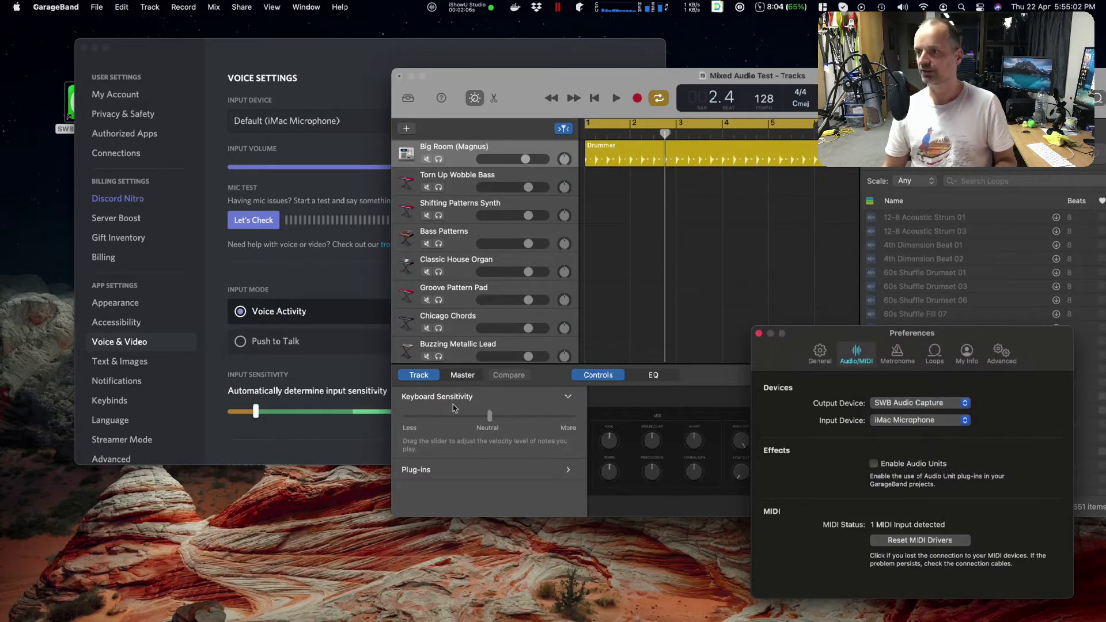
left_click(320, 91)
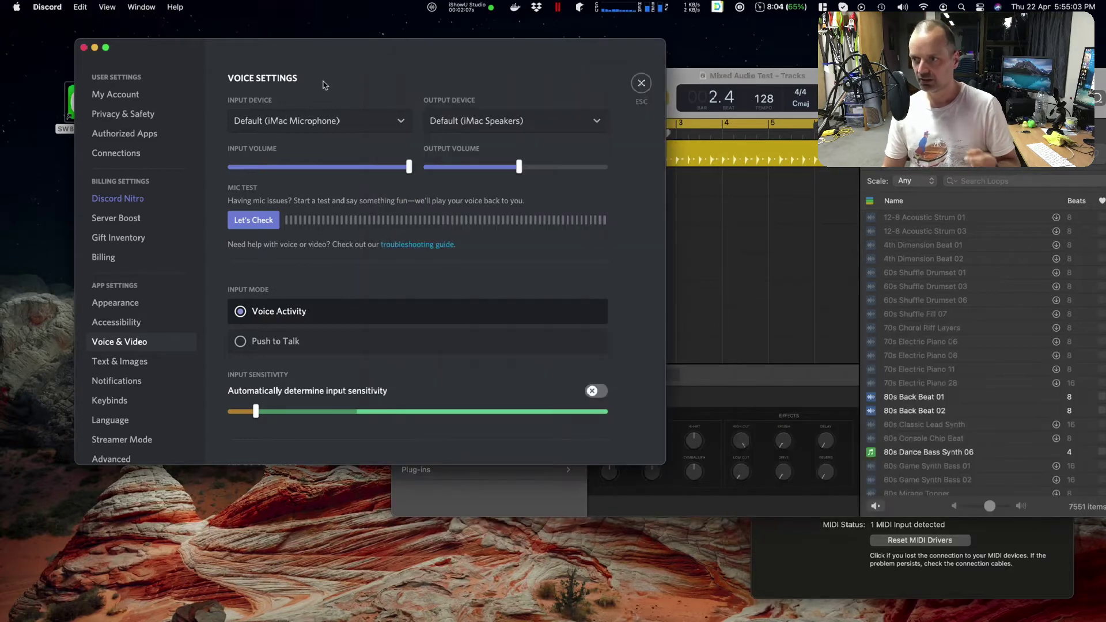
- Pick SWB Audio Capture from Discord's Input Device dropdown
left_click(299, 123)
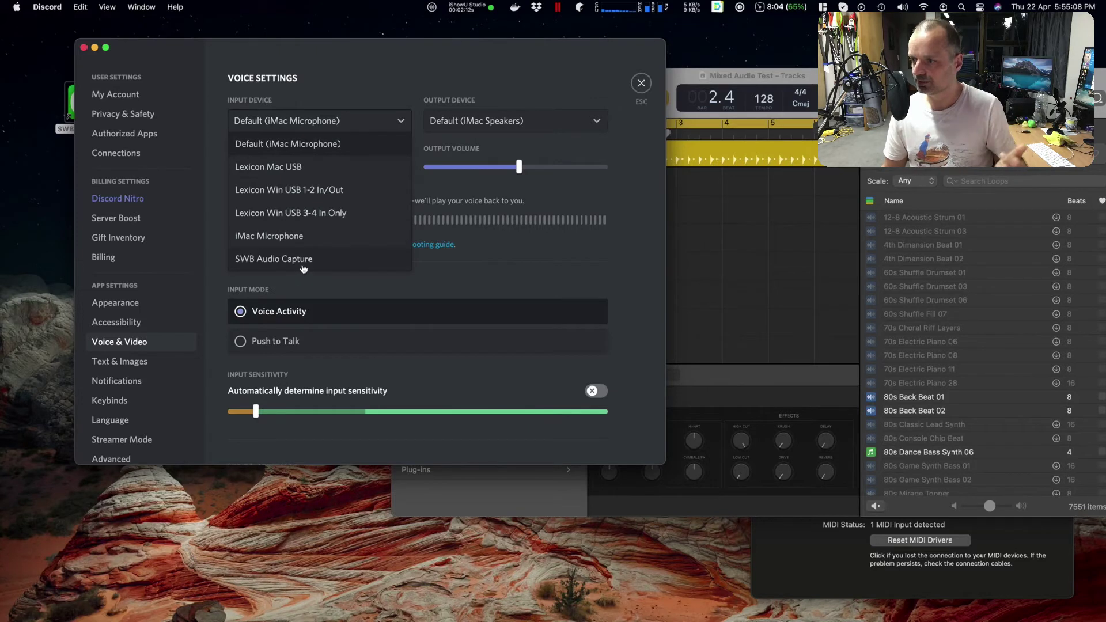
left_click(275, 259)
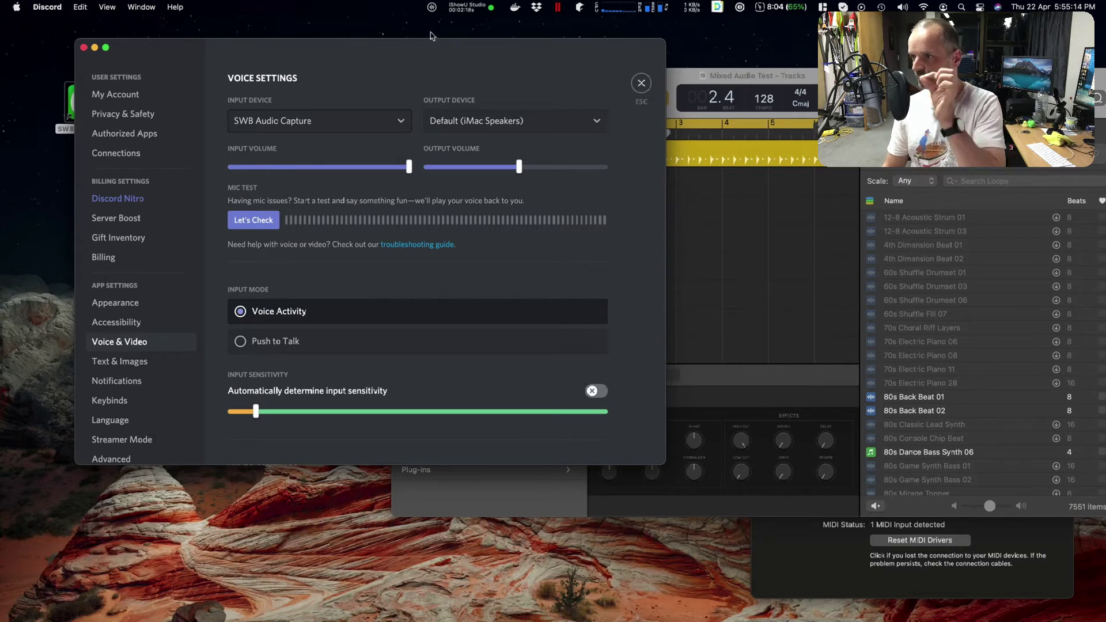
- Enable 'Route microphone -> SWB Audio Capture' in the SWB Audio menu-bar popover, then dismiss it
left_click(431, 8)
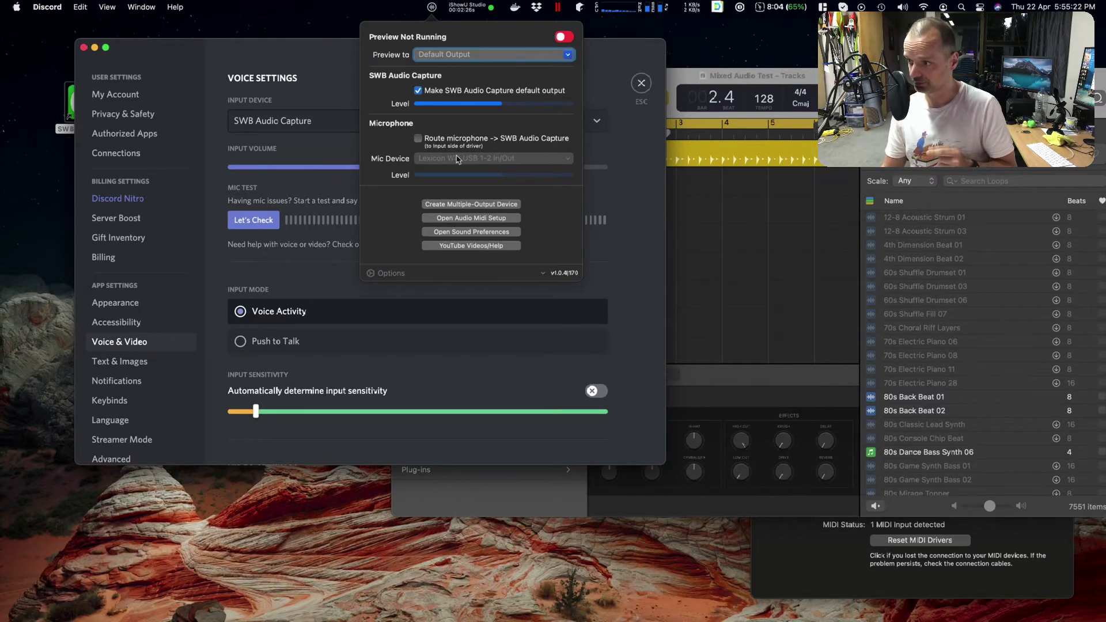
left_click(418, 139)
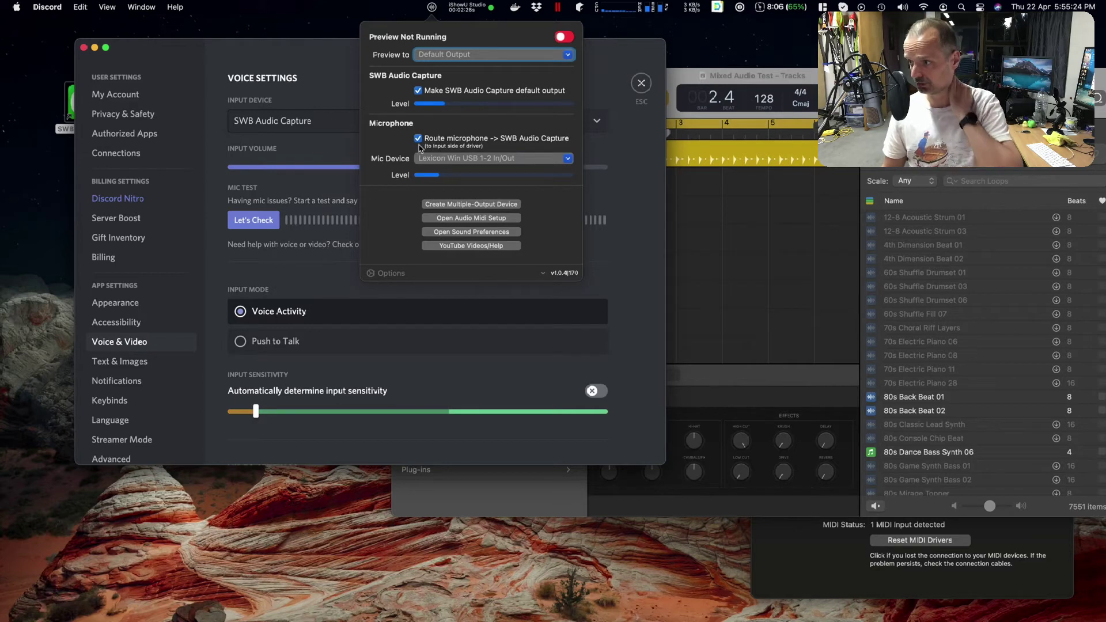
left_click(377, 450)
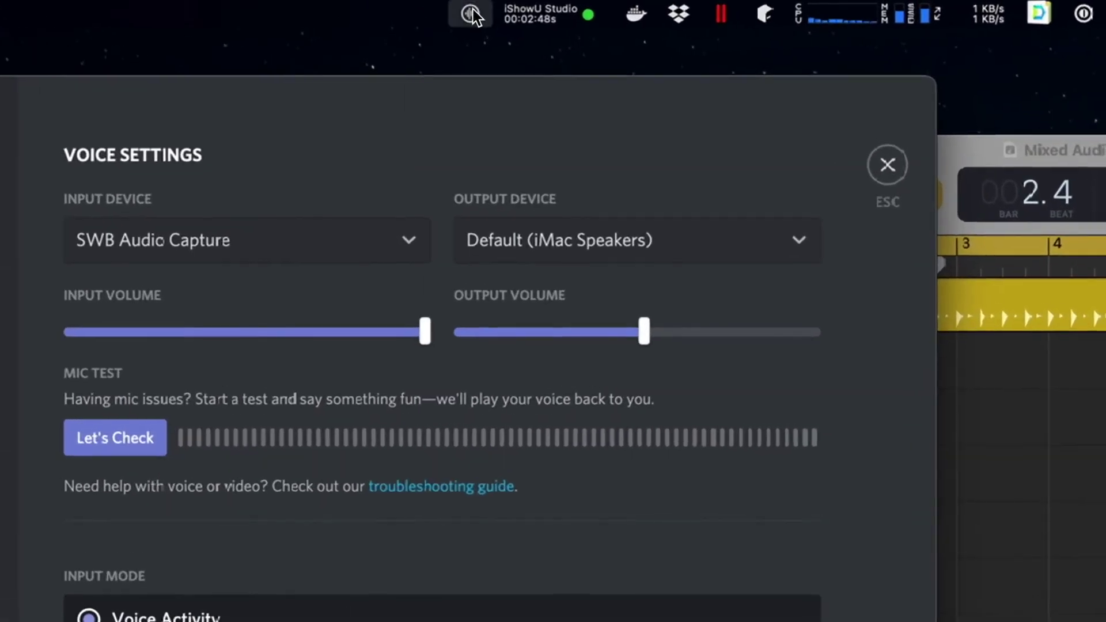
left_click(432, 7)
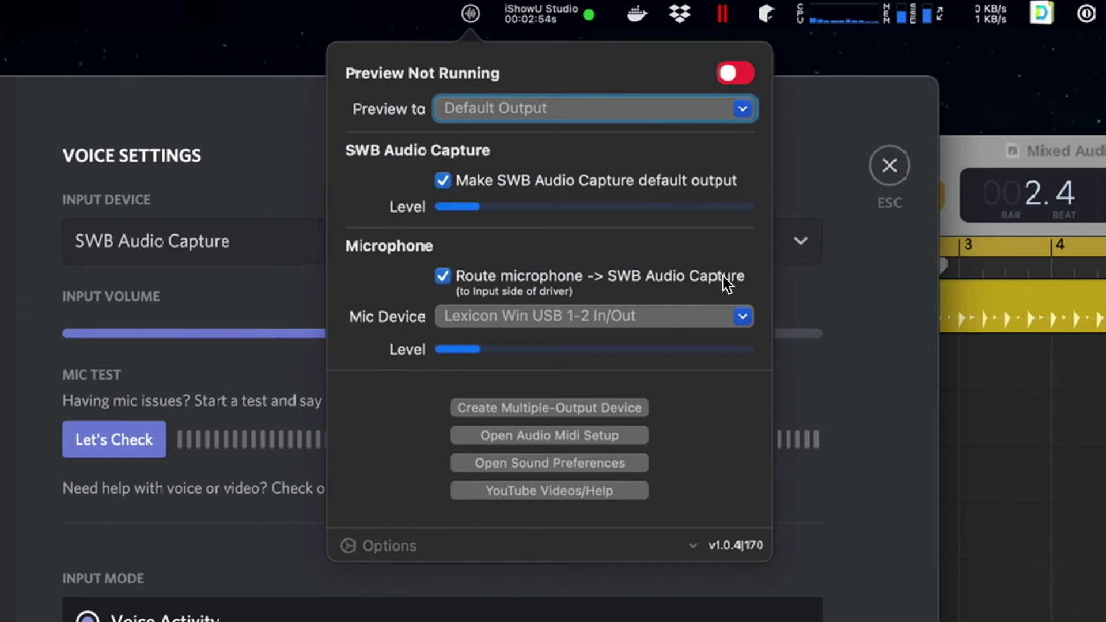
left_click(216, 307)
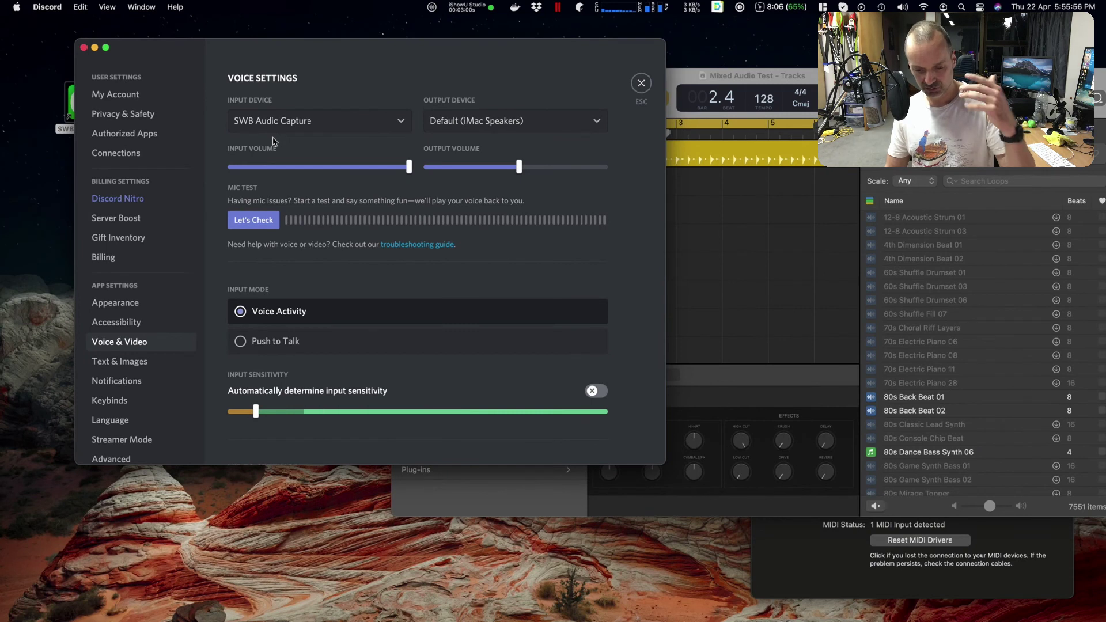
- Keep Discord's input on SWB Audio Capture and reopen the SWB Audio microphone-routing popover
left_click(305, 122)
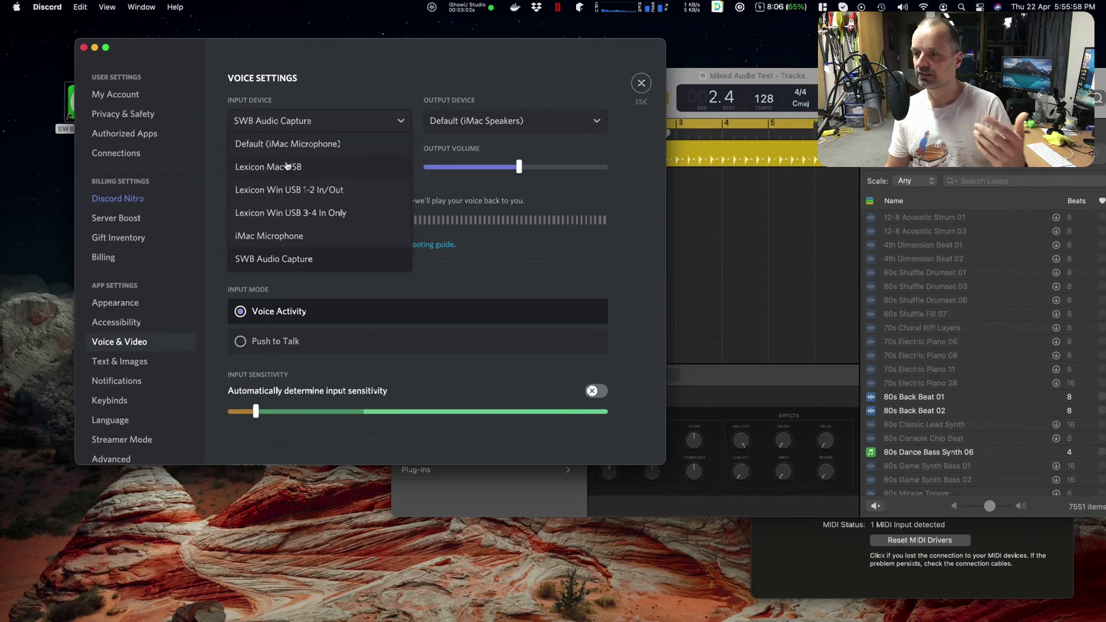
left_click(342, 259)
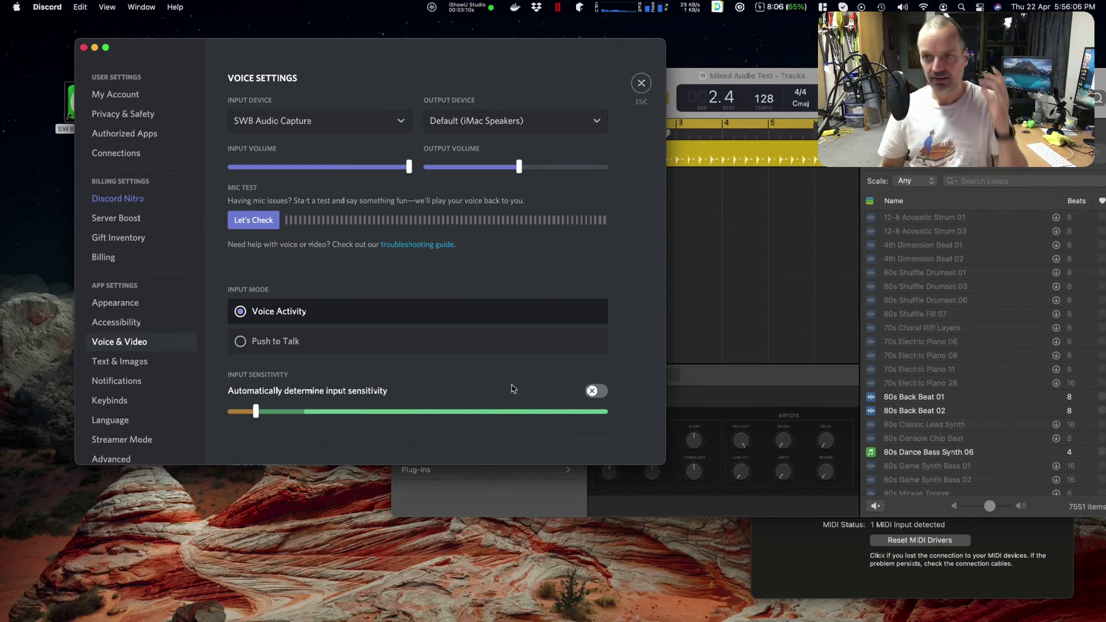
left_click(433, 8)
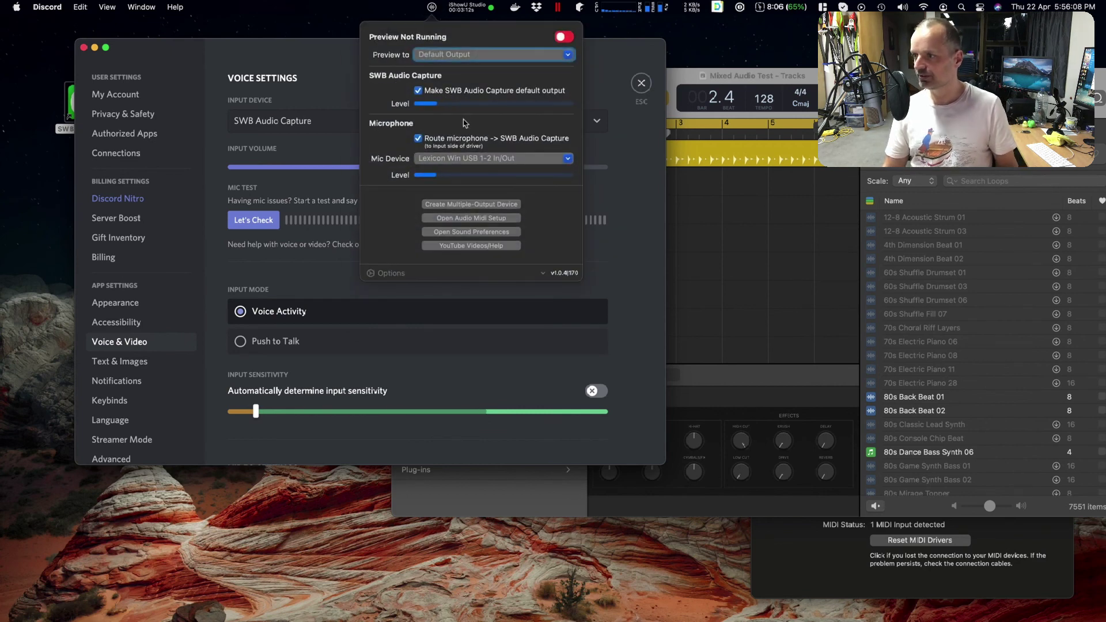